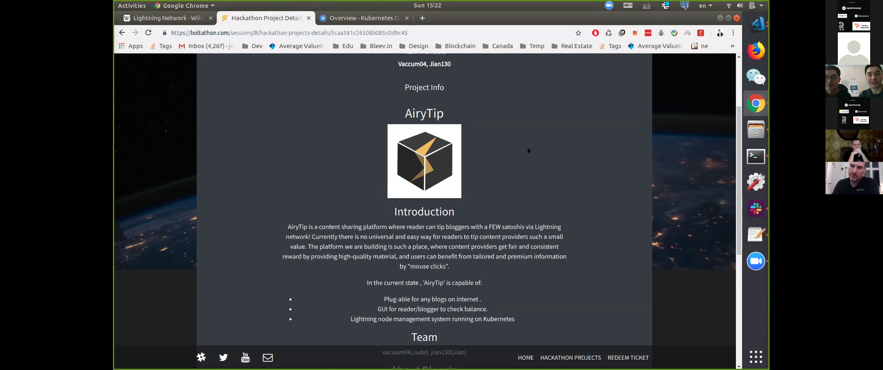
- Copy the whole plugin.js script from VS Code and return to the Lightning Network Wikipedia article
key("alt+Tab")
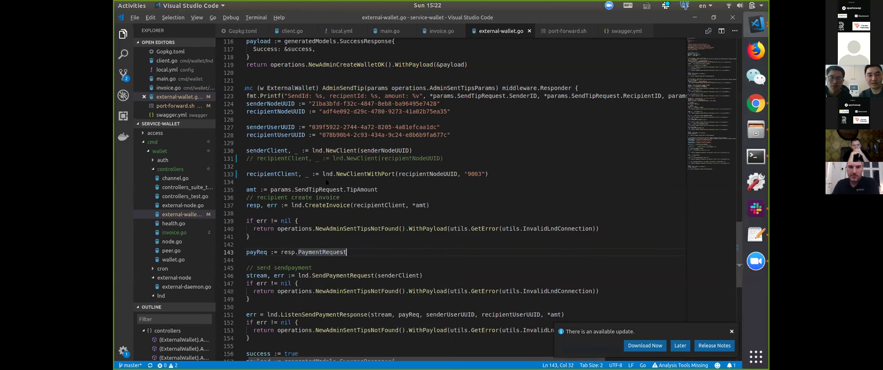
key("alt+grave")
key("ctrl+a")
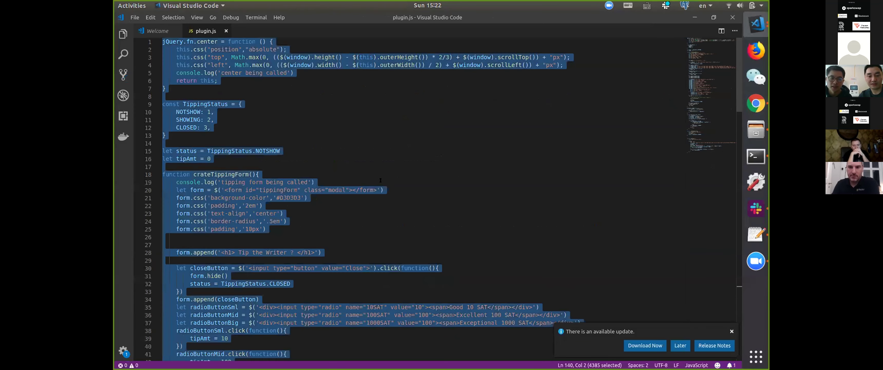
key("alt+Tab")
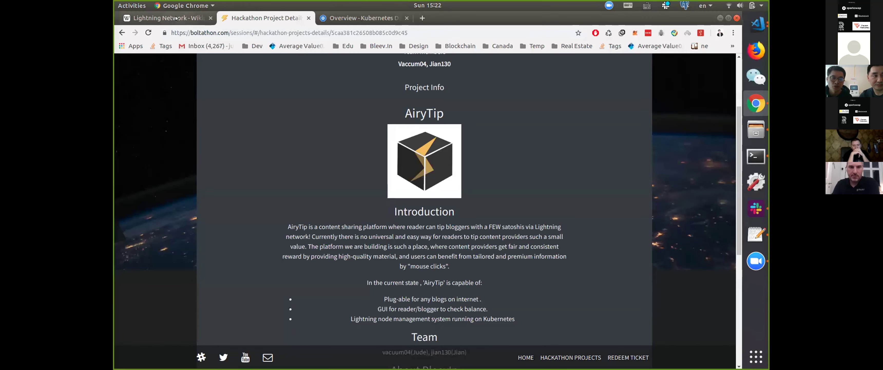
left_click(178, 18)
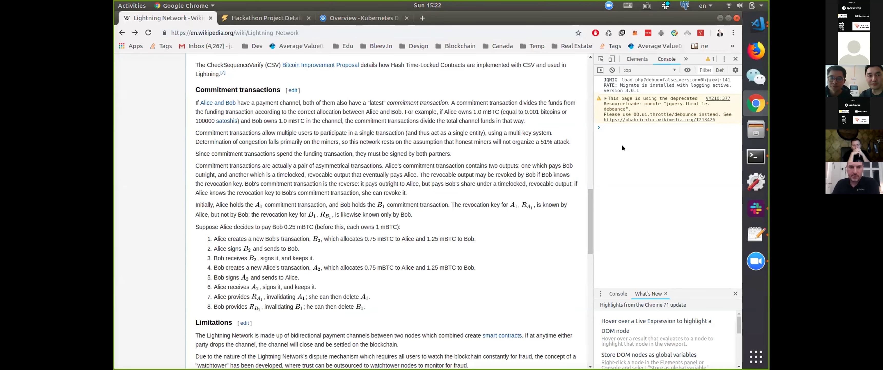
- Clear the DevTools console, then paste and run the plugin.js code on the article
left_click(611, 70)
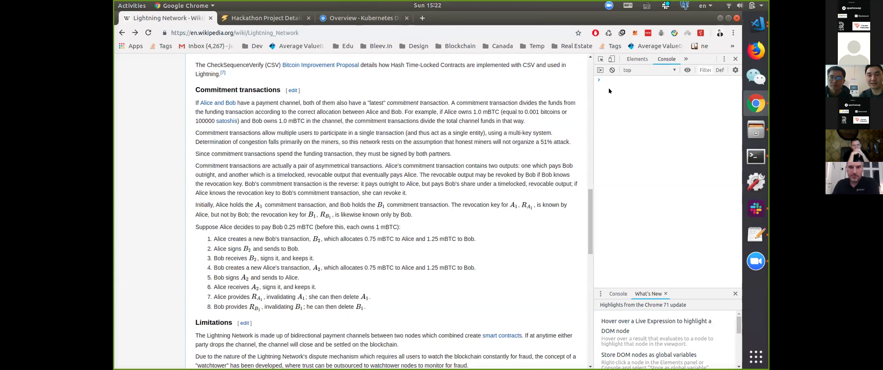
scroll(387, 104, "up", 3)
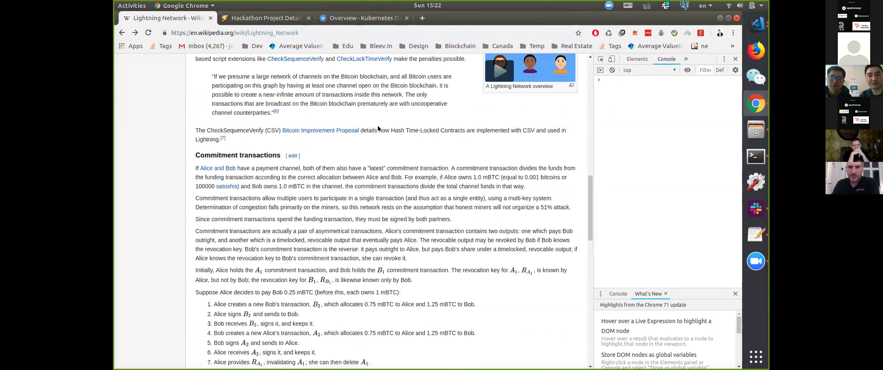
scroll(387, 104, "up", 10)
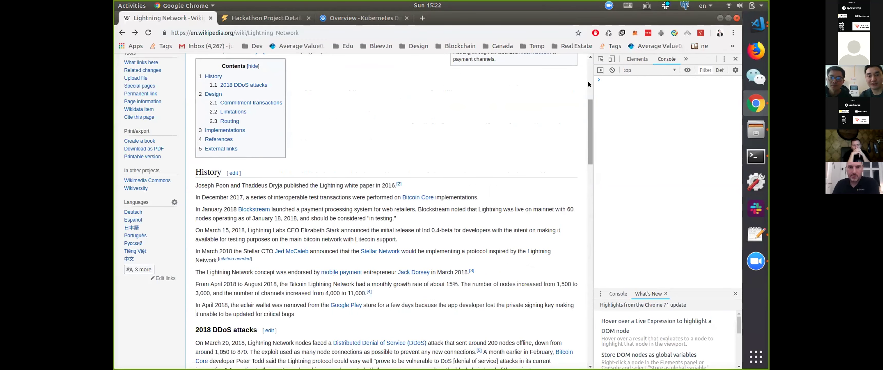
left_click(588, 81)
left_click(604, 110)
key("ctrl+v")
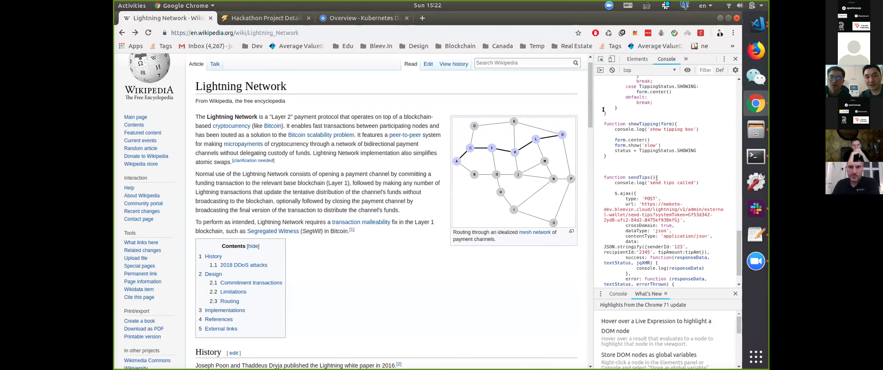
key("Return")
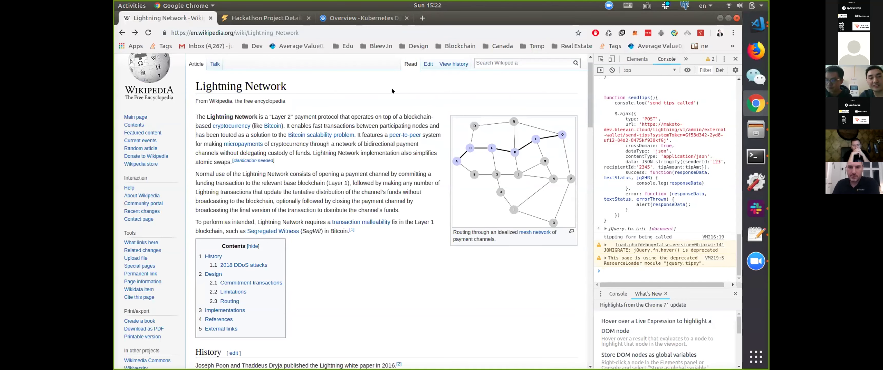
- Scroll down the article to reveal the 'Tip the Writer?' box with 10, 100 and 1000 SAT options
scroll(386, 96, "down", 1)
scroll(387, 98, "down", 5)
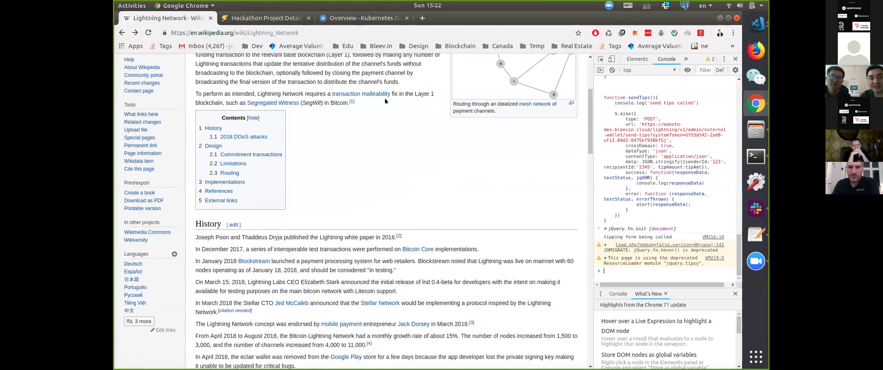
scroll(374, 105, "down", 3)
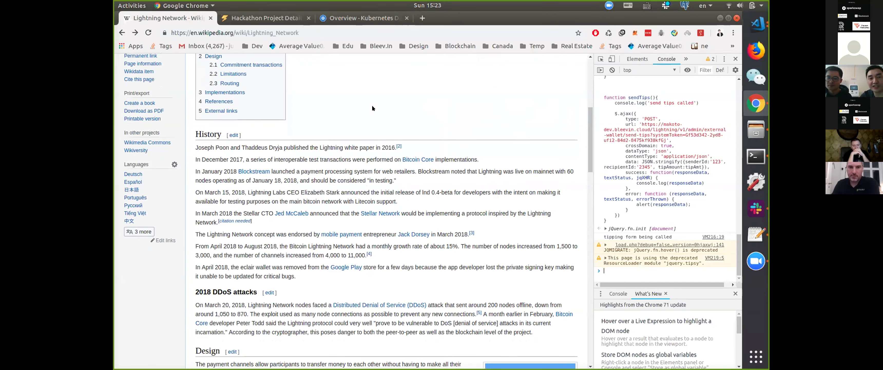
scroll(367, 103, "down", 3)
scroll(412, 132, "down", 4)
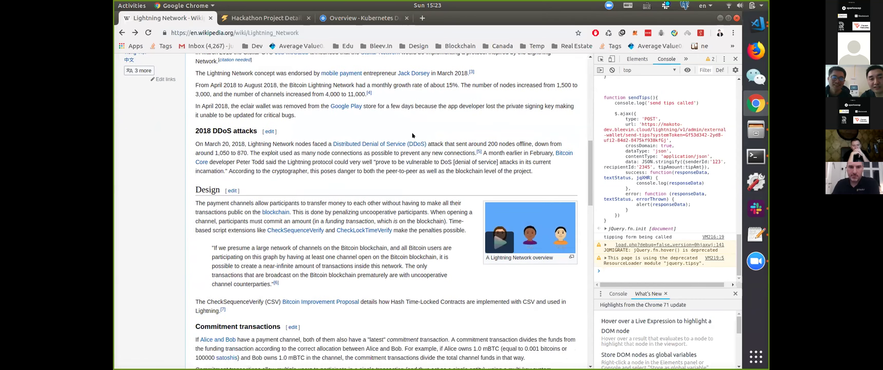
scroll(410, 130, "down", 5)
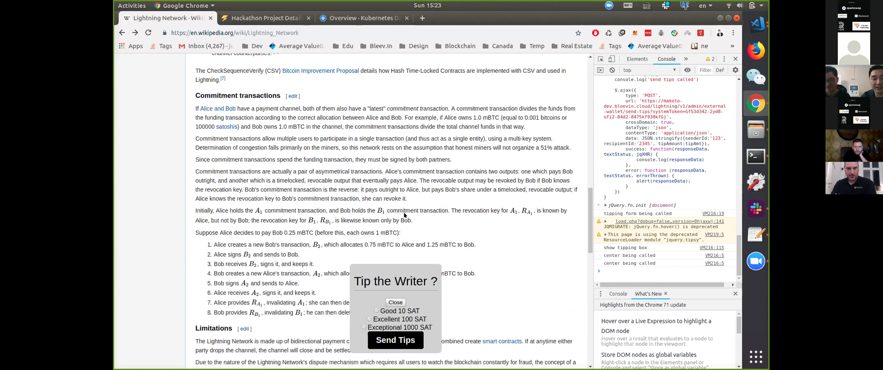
- Send the Exceptional 1000 SAT tip and confirm the console logs success: true
left_click(363, 327)
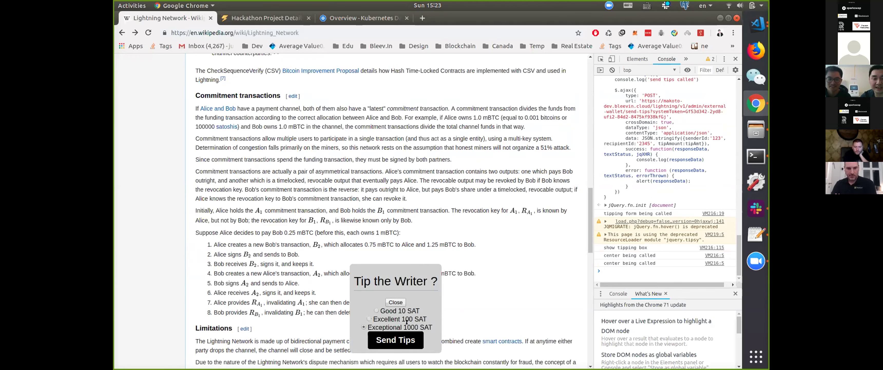
left_click(402, 339)
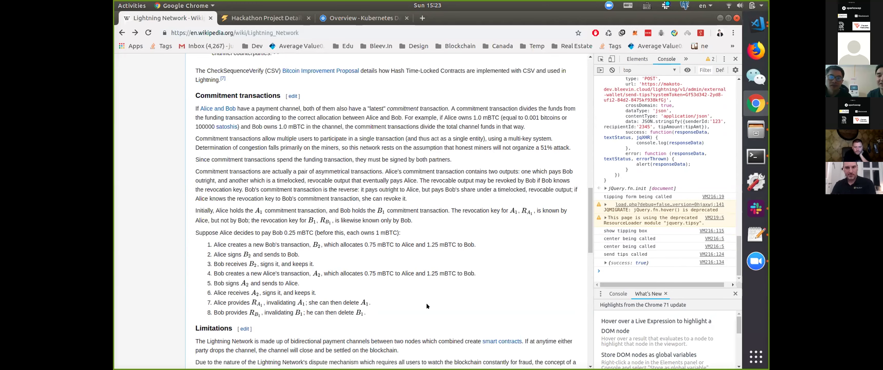
key("alt+Tab")
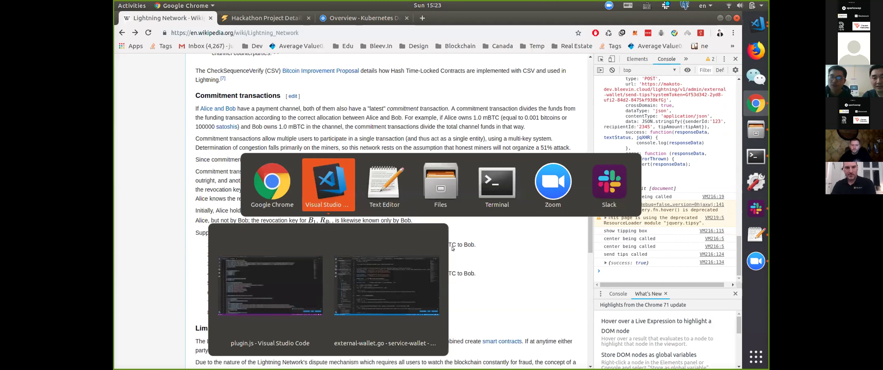
key("alt+Tab")
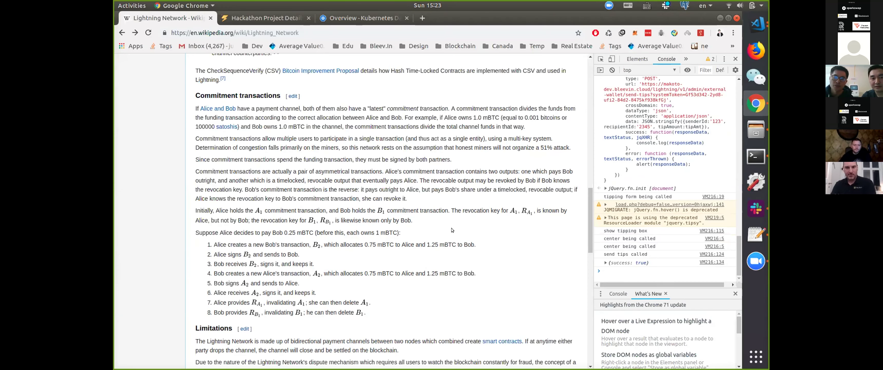
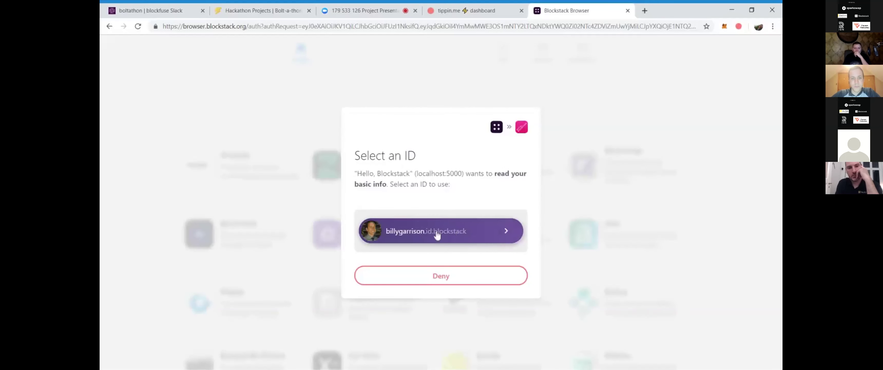
- Sign in to Lightning Mapper with the Blockstack ID to reach the personalised welcome page
left_click(436, 233)
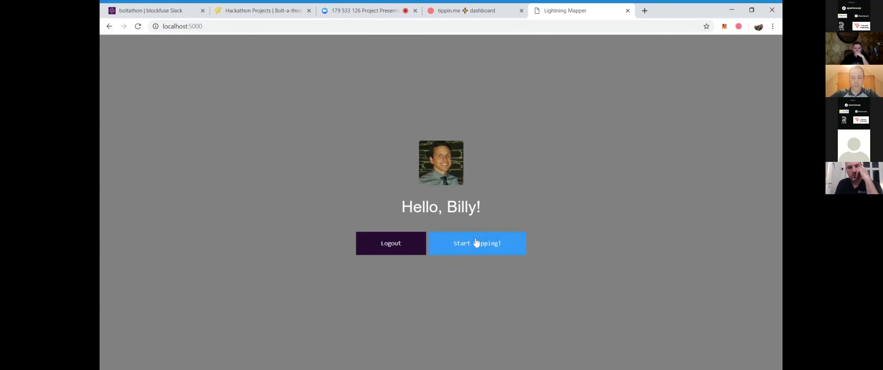
- Pick the Venezuela mapping job, paste a Lightning invoice for payouts, and begin mapping
left_click(457, 249)
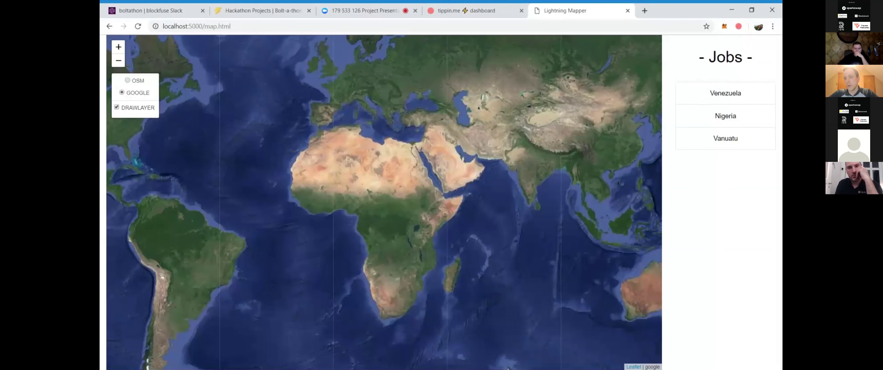
left_click(725, 92)
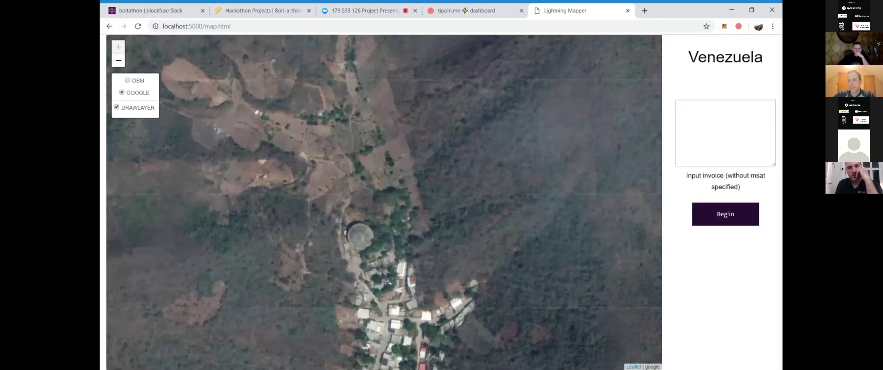
left_click(725, 133)
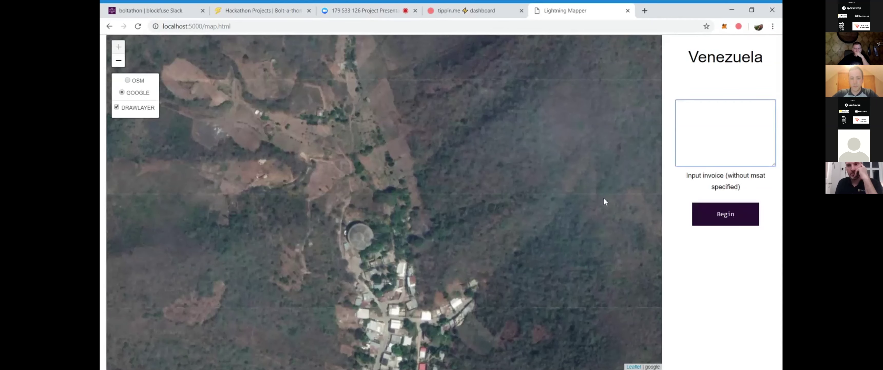
key("alt+Tab")
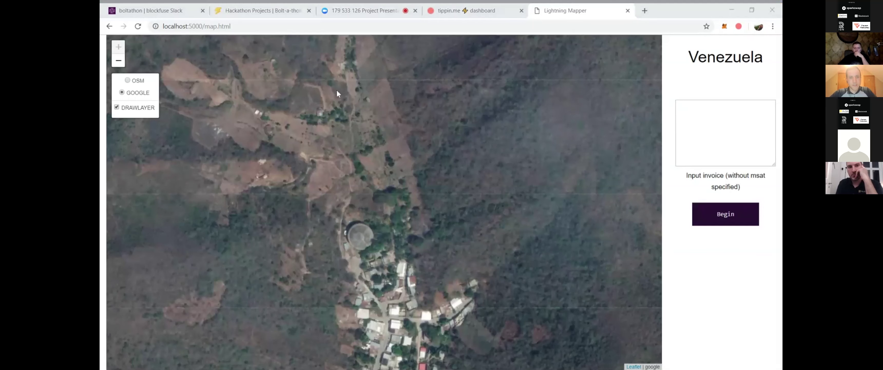
key("alt+Tab")
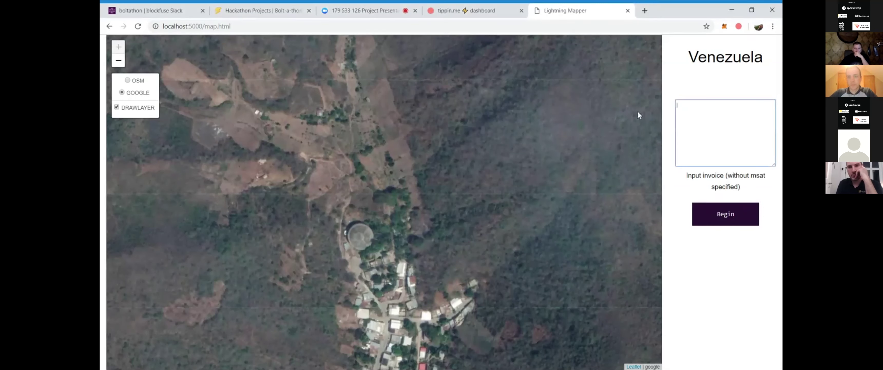
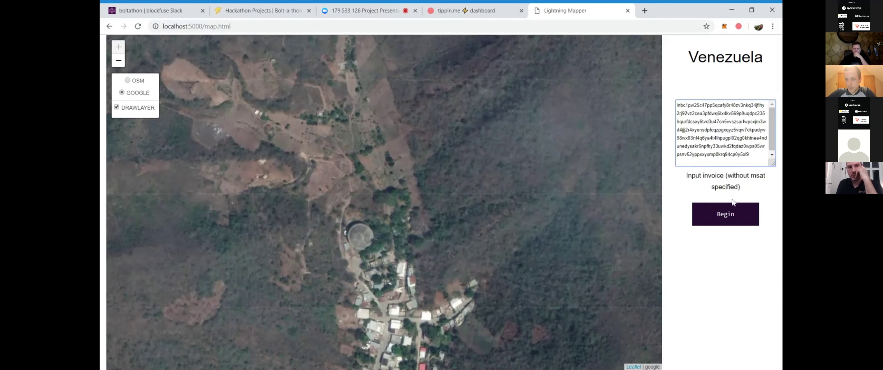
left_click(729, 220)
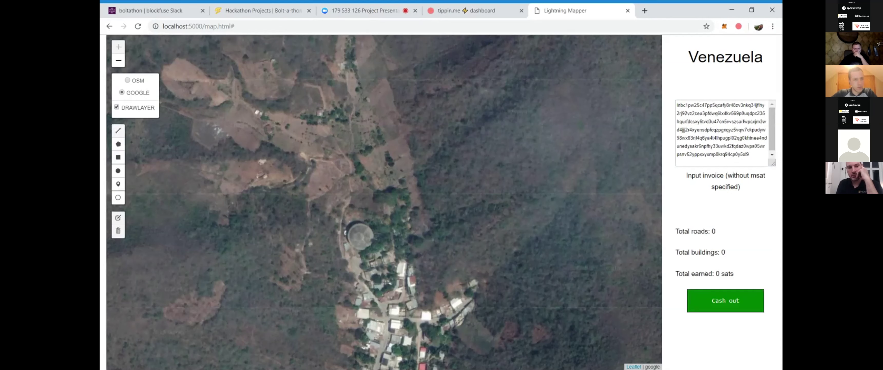
- Trace the road from the village's south to its northern end as a polyline
left_click(118, 130)
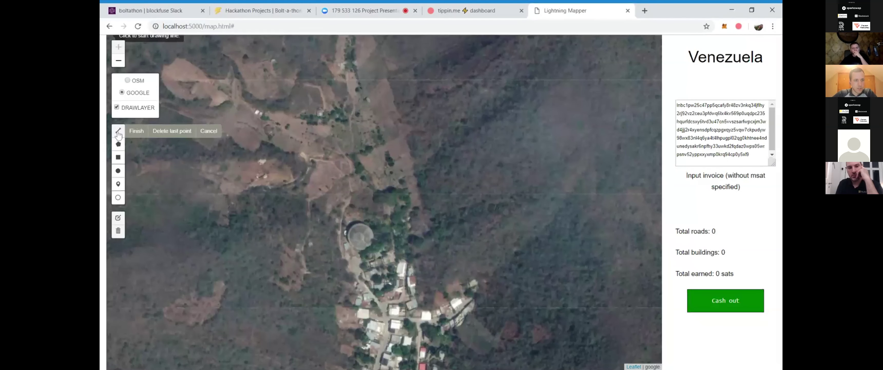
left_click(384, 340)
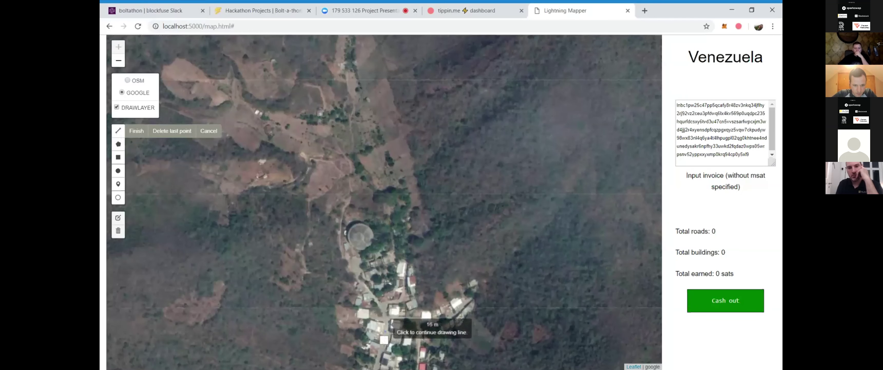
left_click(385, 324)
left_click(377, 306)
left_click(352, 276)
left_click(343, 255)
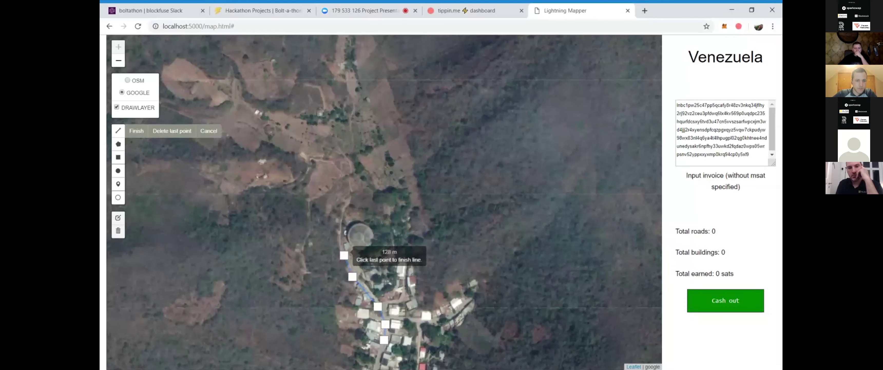
left_click(345, 206)
left_click(349, 170)
left_click(324, 106)
left_click(324, 105)
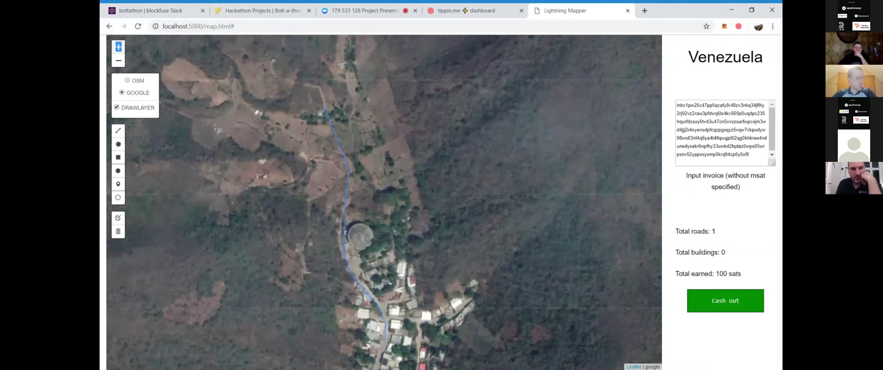
- Outline two village buildings with rectangles
left_click(118, 157)
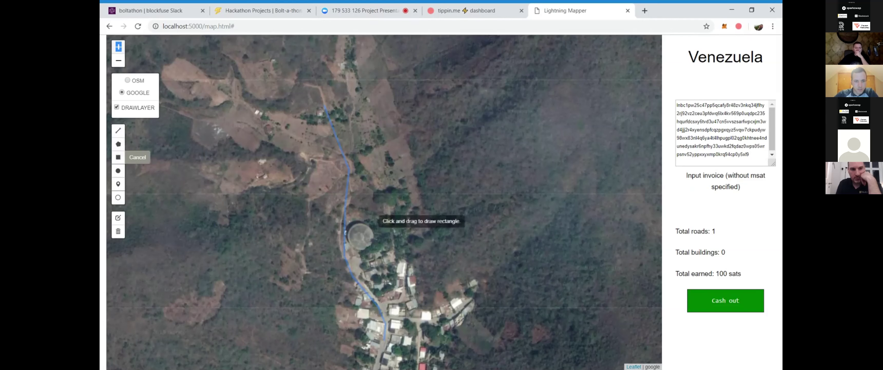
left_click_drag(432, 318, 421, 313)
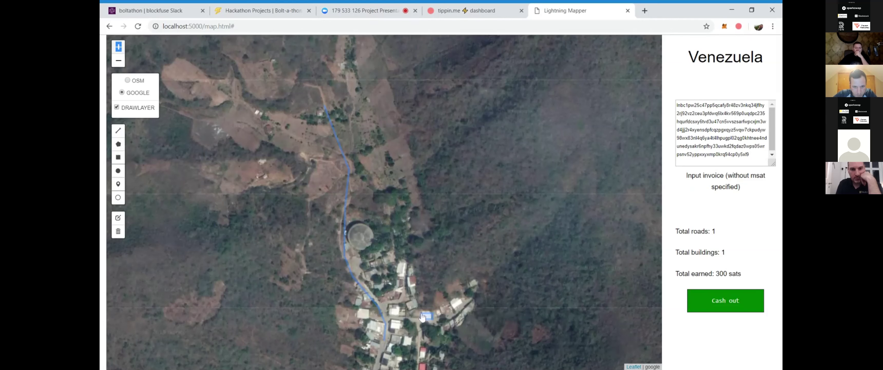
left_click(118, 157)
left_click_drag(406, 275, 398, 264)
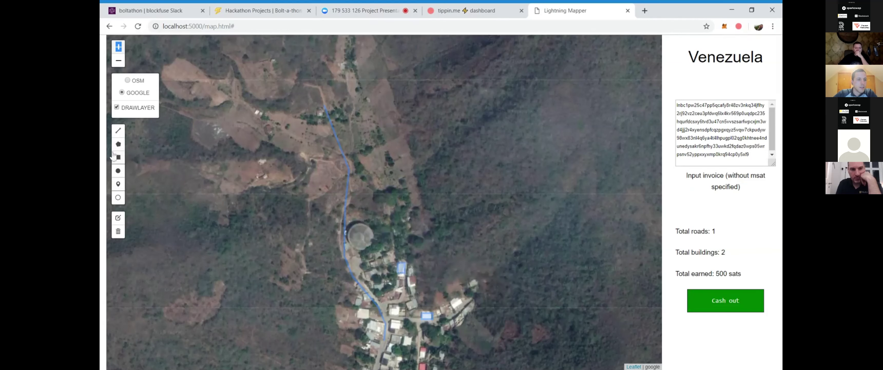
- Outline a third building as a six-corner freeform polygon and close it
left_click(118, 144)
left_click(353, 247)
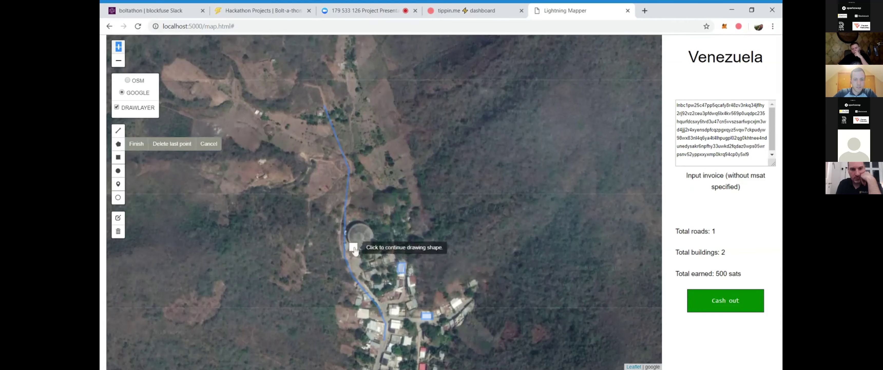
left_click_drag(354, 250, 369, 230)
left_click(363, 209)
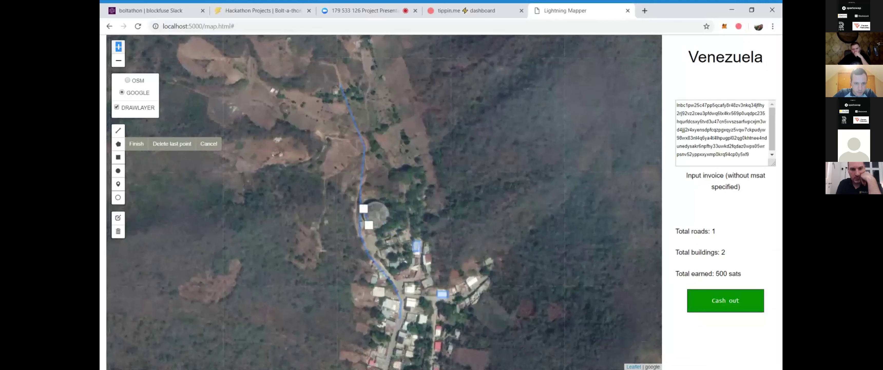
left_click(376, 198)
left_click(385, 203)
left_click(388, 217)
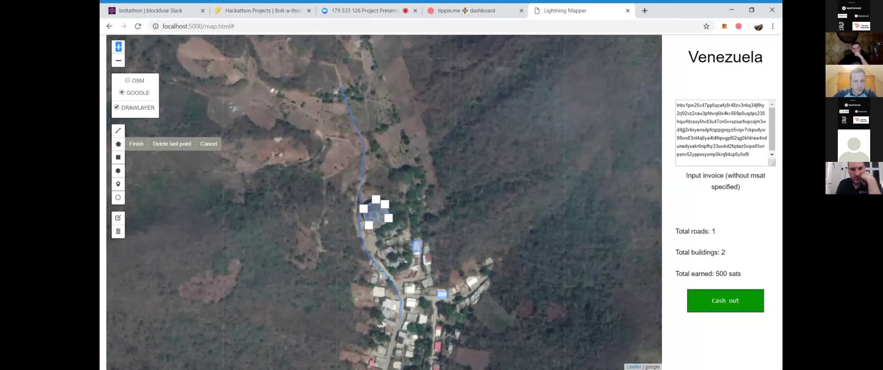
left_click(381, 226)
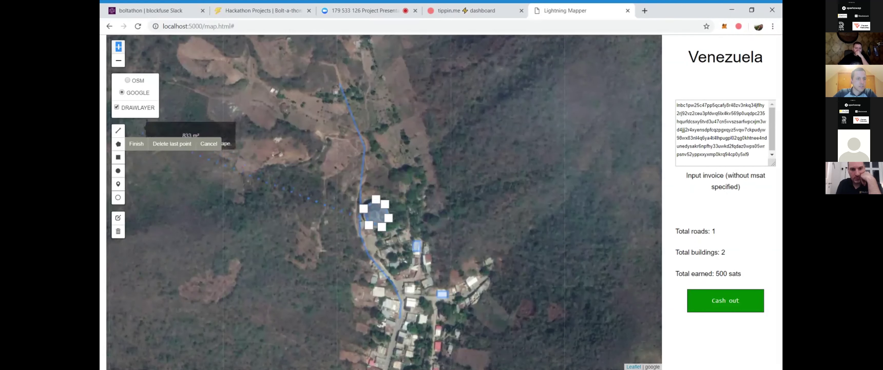
left_click(142, 144)
- Add rectangles for a small building beside the road and a fifth building east of it
left_click(118, 158)
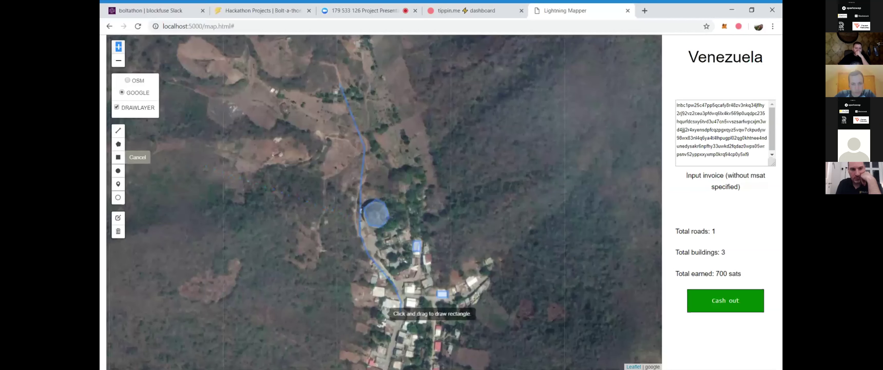
left_click_drag(381, 292, 372, 296)
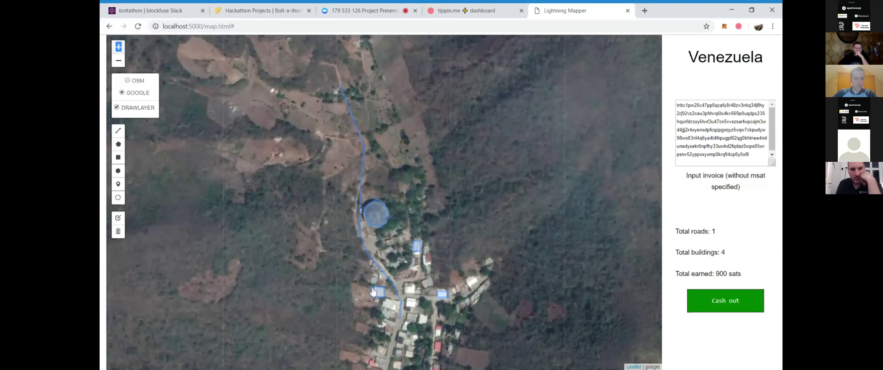
left_click(122, 158)
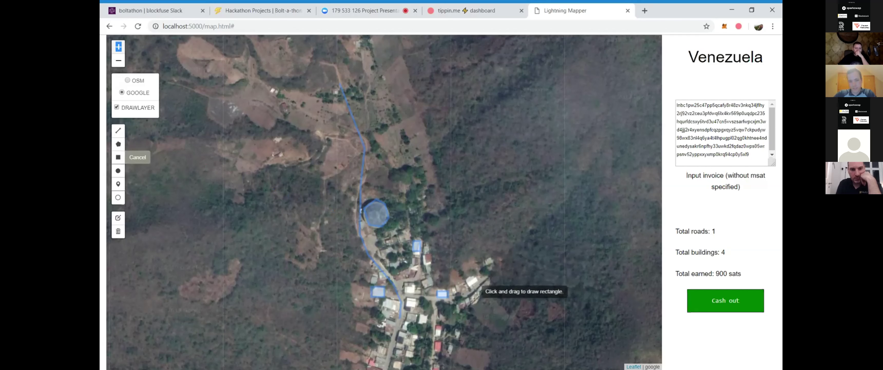
left_click_drag(464, 287, 477, 277)
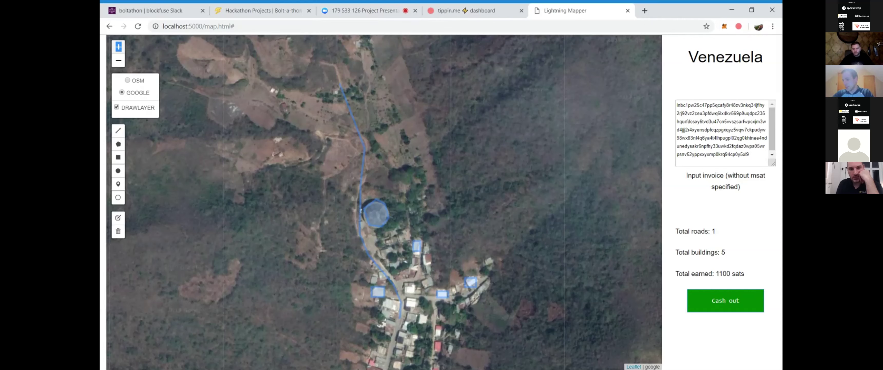
- Reload the tippin.me dashboard twice to show the 68964-satoshi balance, then return to Zoom
left_click(480, 11)
left_click(138, 26)
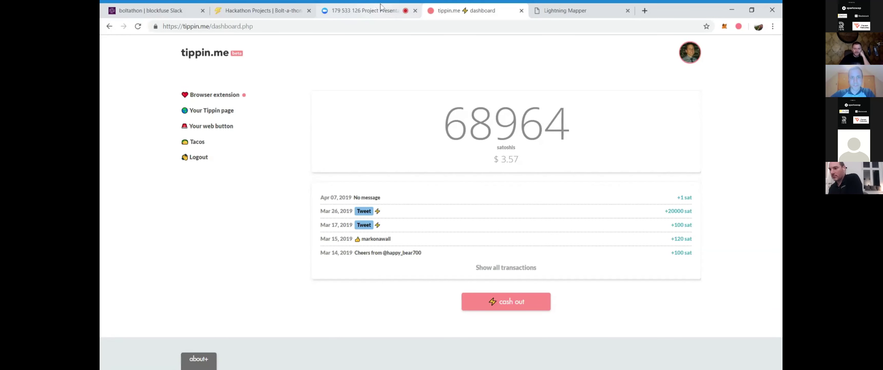
left_click(138, 26)
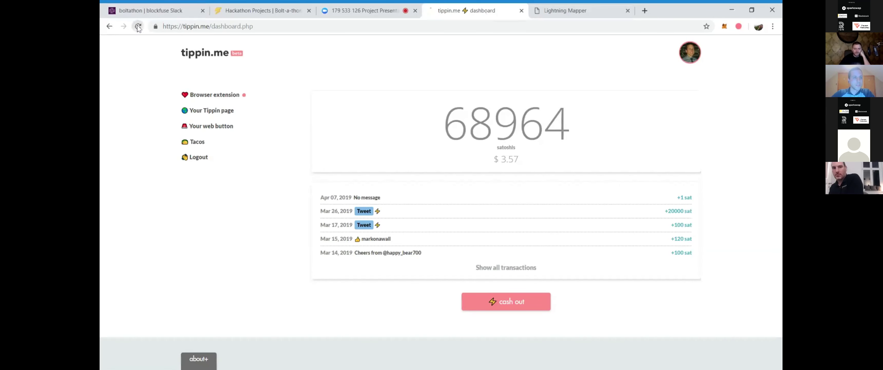
left_click(361, 7)
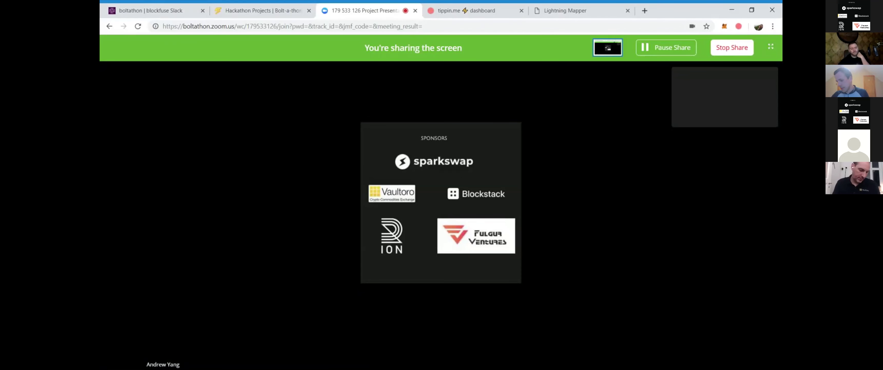
- Bring the Lightning Mapper Venezuela map, with 1 road, 5 buildings and 1100 sats, back into view
left_click(545, 9)
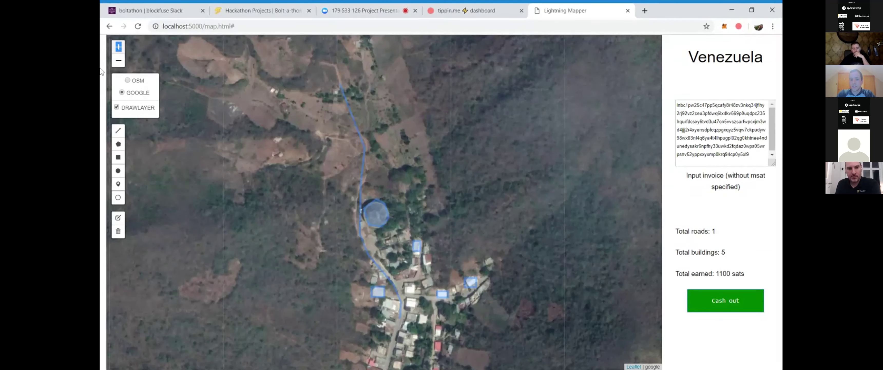
left_click(364, 16)
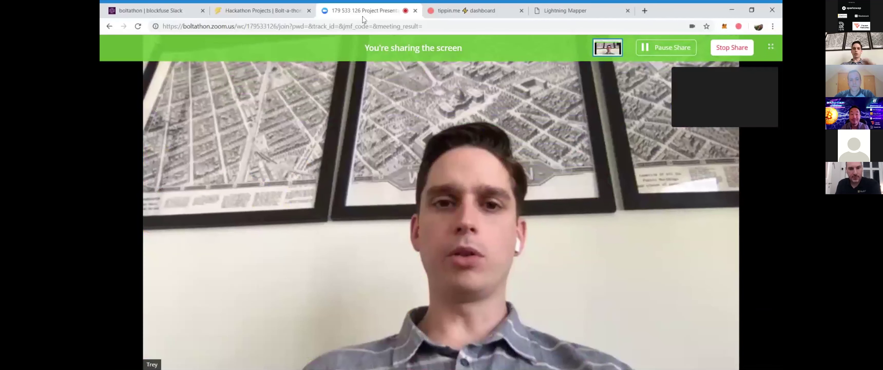
left_click(553, 8)
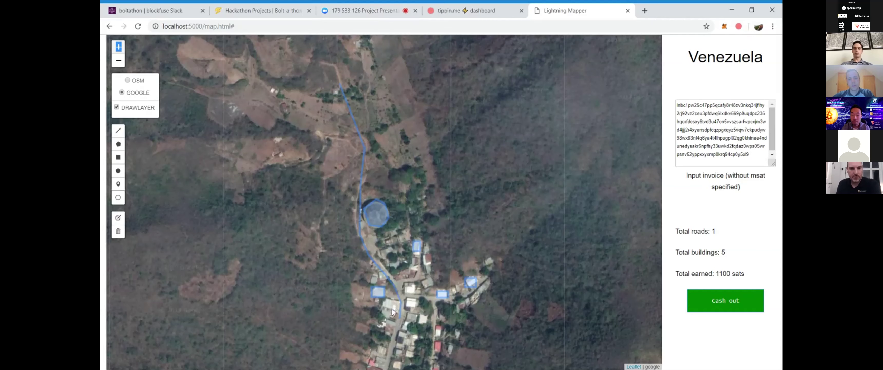
- Click on the Venezuela map, then switch to the Zoom Project Presentation meeting page
left_click(388, 299)
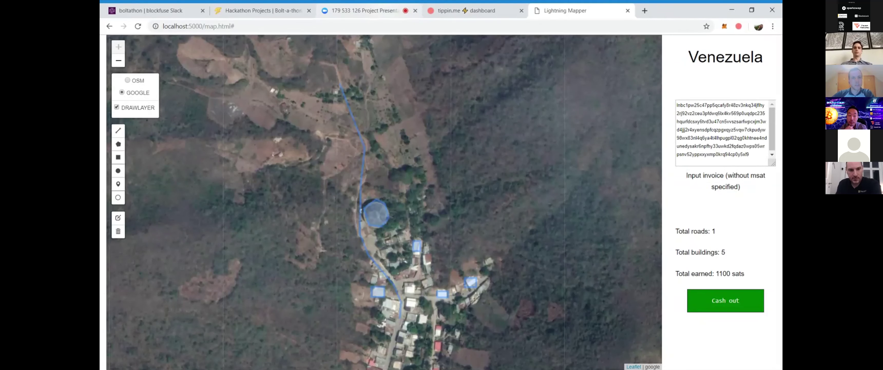
left_click(372, 12)
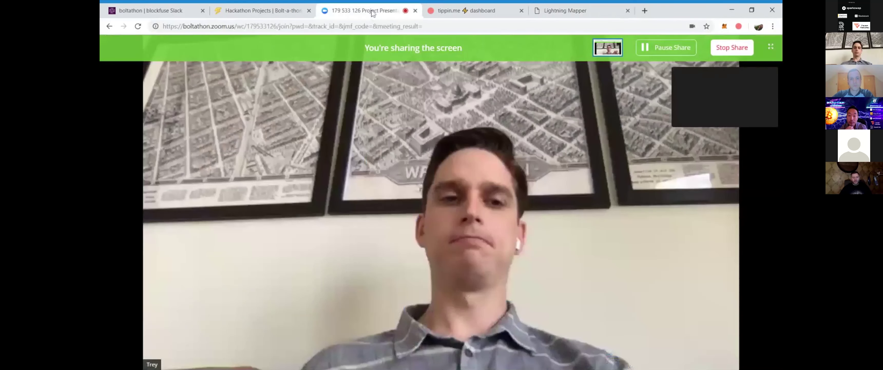
left_click(547, 7)
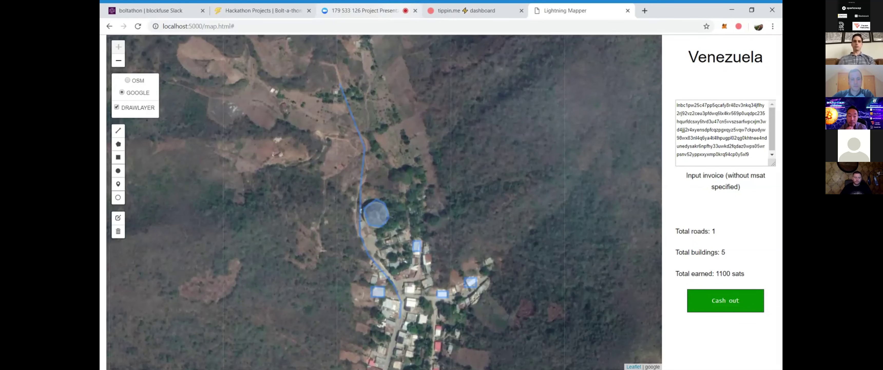
left_click(382, 14)
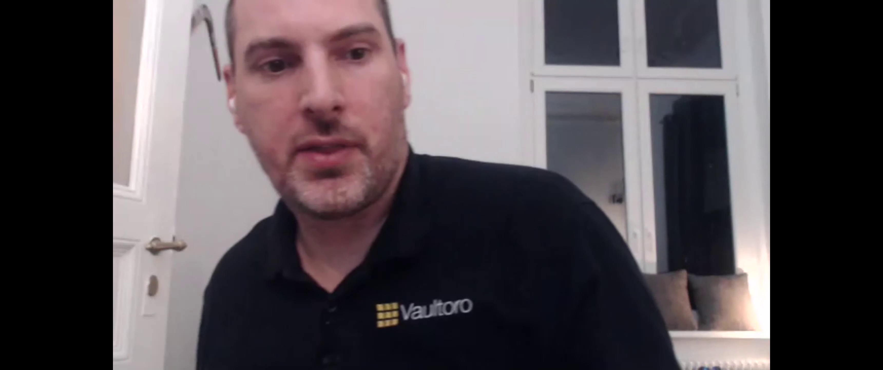